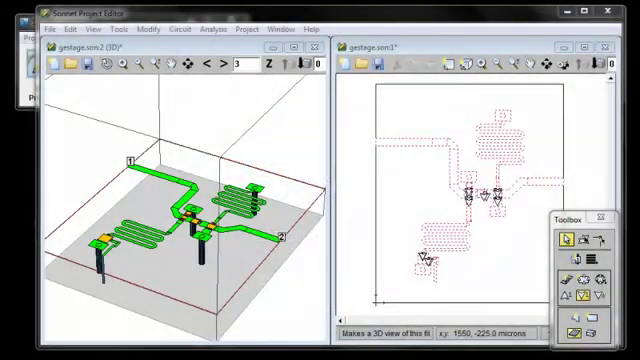
Activate the gestage.son 2D layout window
left_click(440, 217)
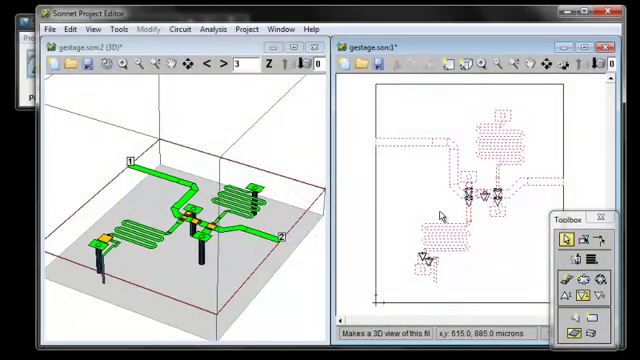
Drop the 2D layout to level 2 and zoom in on the central junction
left_click(598, 66)
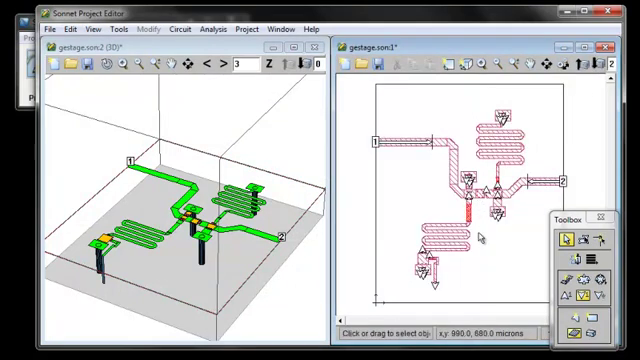
left_click(481, 64)
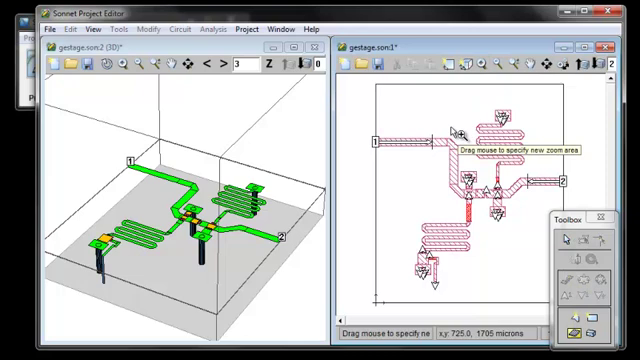
left_click_drag(455, 133, 492, 245)
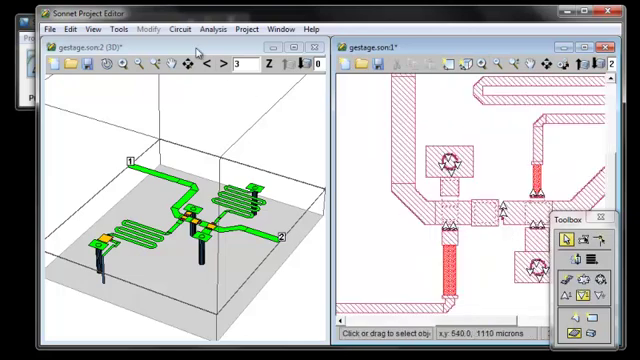
Turn on Check Connectivity from the Tools menu
left_click(118, 29)
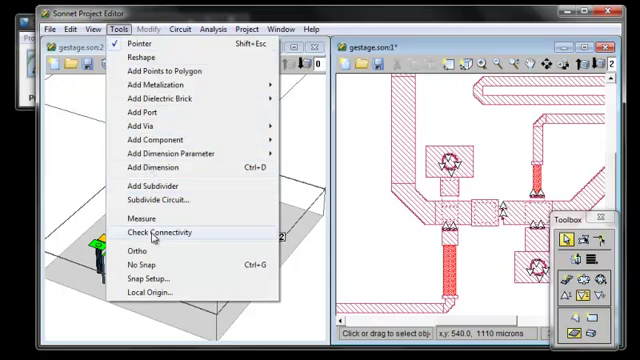
left_click(199, 237)
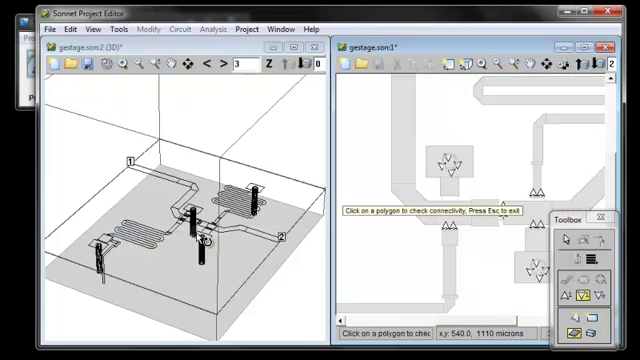
Highlight the L-shaped trace path, then the small pad and via above the junction
left_click(455, 222)
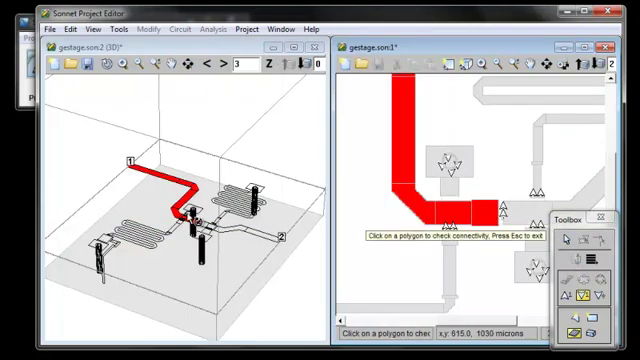
scroll(193, 221, "up", 3)
scroll(193, 221, "up", 3)
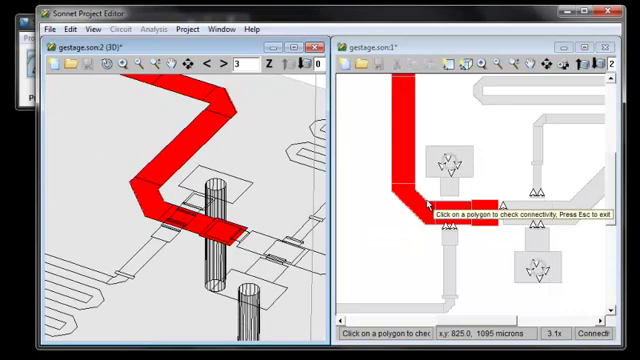
left_click(450, 163)
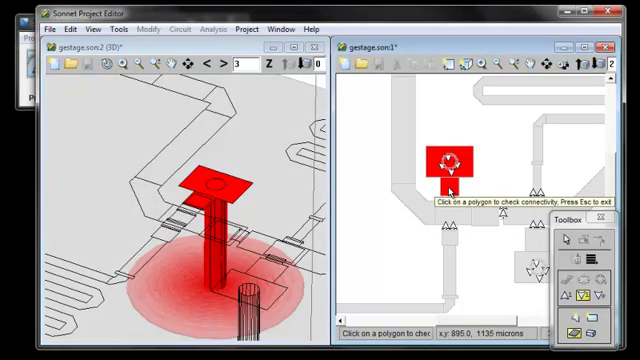
Check the lower vertical, right and upper-right traces, rotating 3D to show the meander
left_click(452, 245)
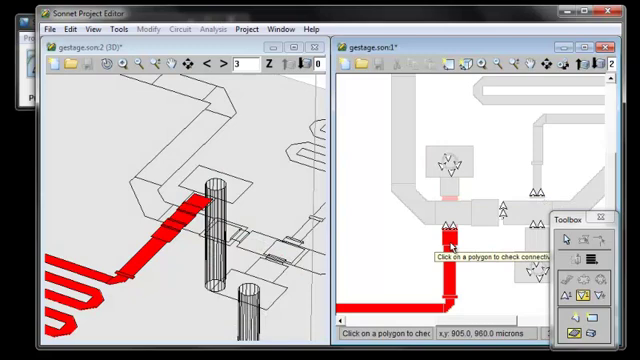
left_click(503, 208)
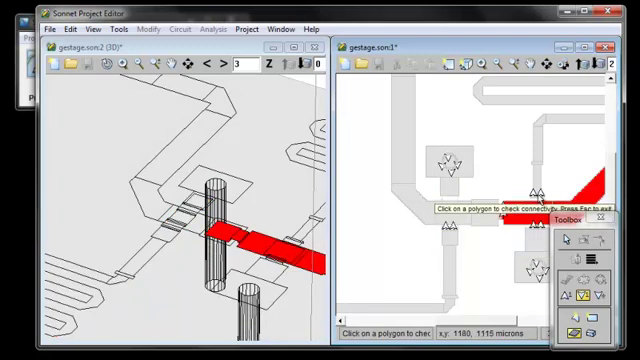
left_click(540, 195)
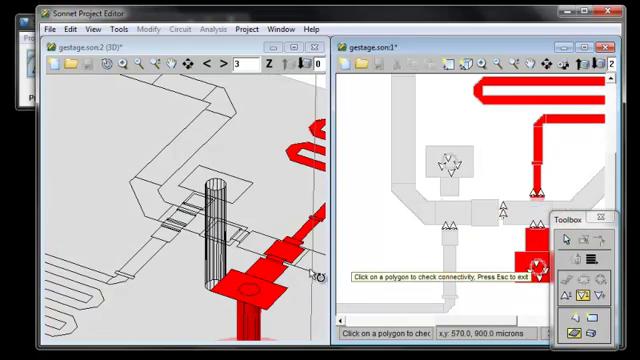
mouse_move(314, 271)
left_mouse_down()
mouse_move(175, 268)
mouse_move(213, 260)
mouse_move(190, 268)
left_mouse_up()
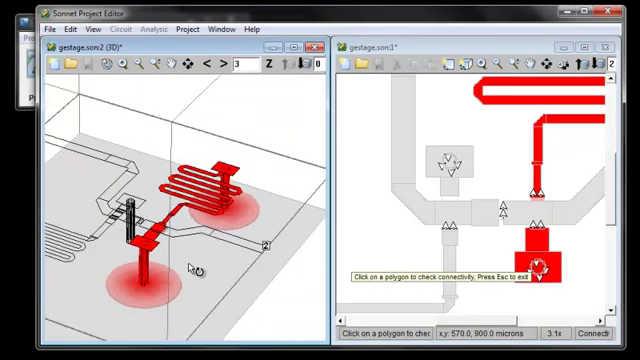